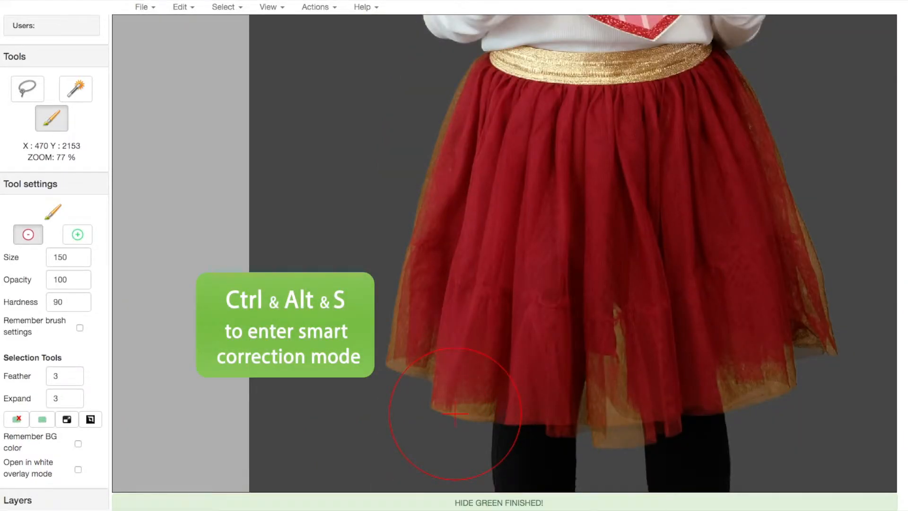
- Enter smart correction mode, calibrate it to the red of the skirt, and brush the skirt's tulle edges on both sides
{"action": "key", "text": "ctrl+alt+s"}
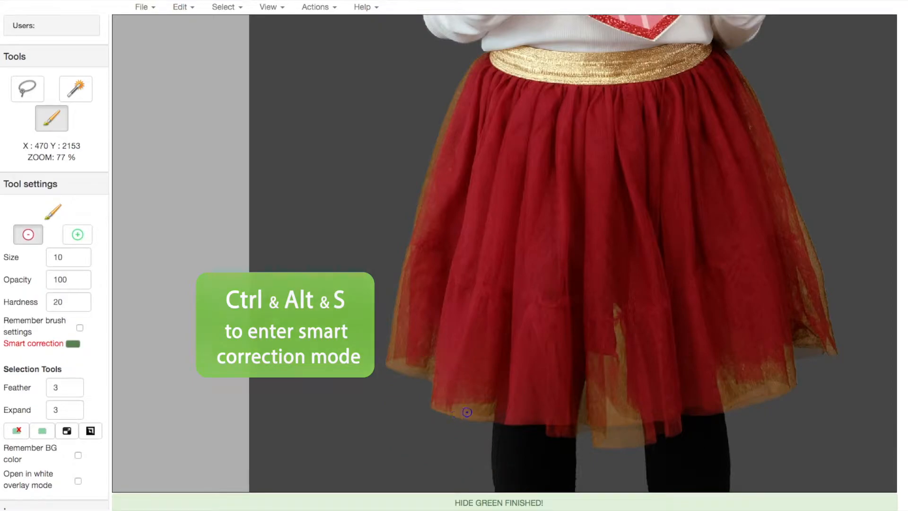
{"action": "left_click", "coordinate": [448, 360]}
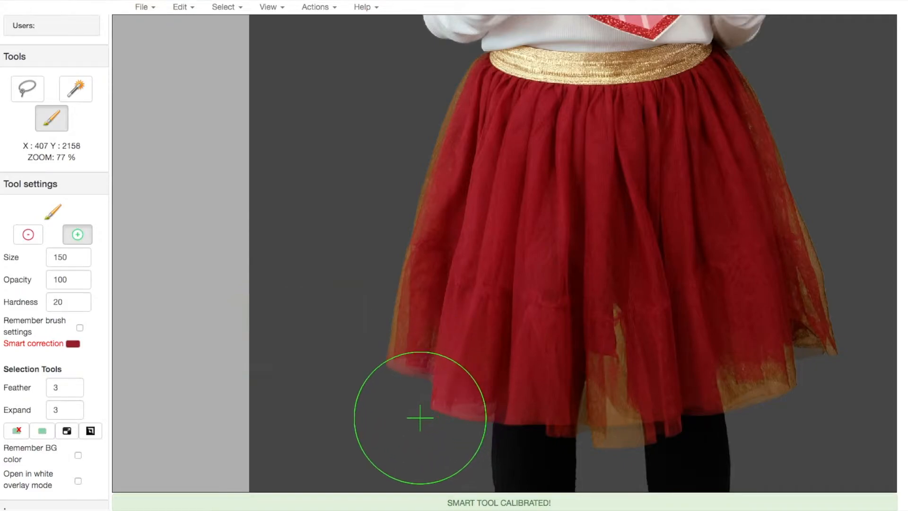
{"action": "mouse_move", "coordinate": [381, 364]}
{"action": "left_mouse_down"}
{"action": "mouse_move", "coordinate": [365, 276]}
{"action": "mouse_move", "coordinate": [400, 118]}
{"action": "left_mouse_up"}
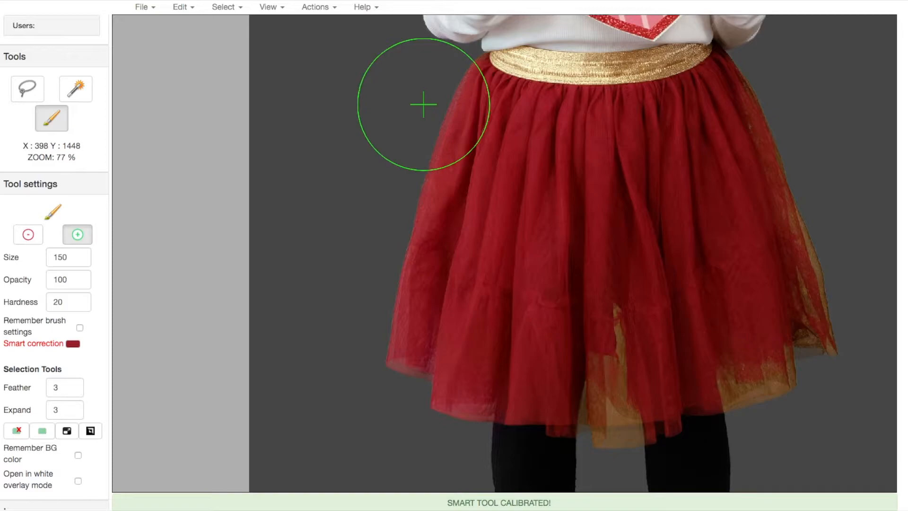
{"action": "mouse_move", "coordinate": [805, 356]}
{"action": "left_mouse_down"}
{"action": "mouse_move", "coordinate": [773, 371]}
{"action": "mouse_move", "coordinate": [782, 373]}
{"action": "mouse_move", "coordinate": [804, 325]}
{"action": "mouse_move", "coordinate": [807, 234]}
{"action": "mouse_move", "coordinate": [782, 111]}
{"action": "left_mouse_up"}
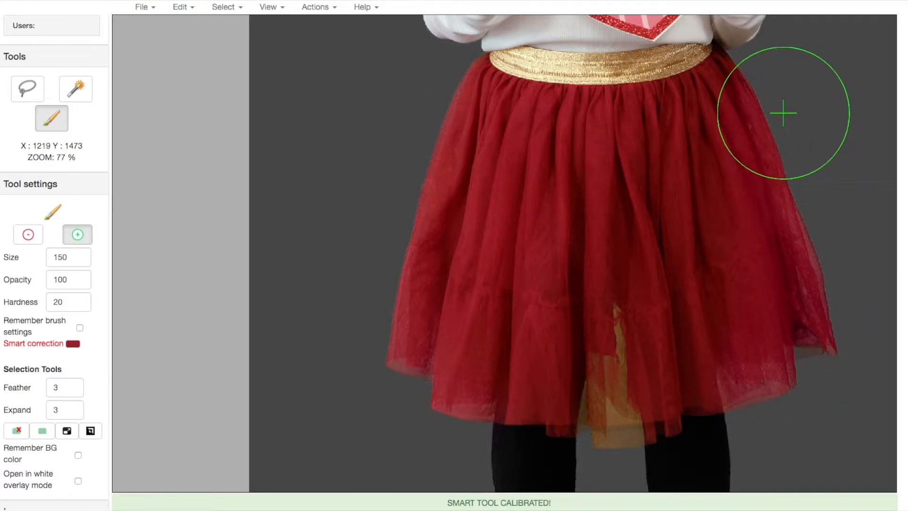
- Correct the discoloured tulle between the legs with a smaller smart-correction brush, leave smart correction mode and save the image
{"action": "key", "text": "bracketleft"}
{"action": "key", "text": "bracketleft"}
{"action": "key", "text": "bracketleft"}
{"action": "key", "text": "bracketleft"}
{"action": "key", "text": "bracketleft"}
{"action": "key", "text": "bracketleft"}
{"action": "key", "text": "bracketleft"}
{"action": "key", "text": "bracketleft"}
{"action": "key", "text": "bracketleft"}
{"action": "key", "text": "bracketleft"}
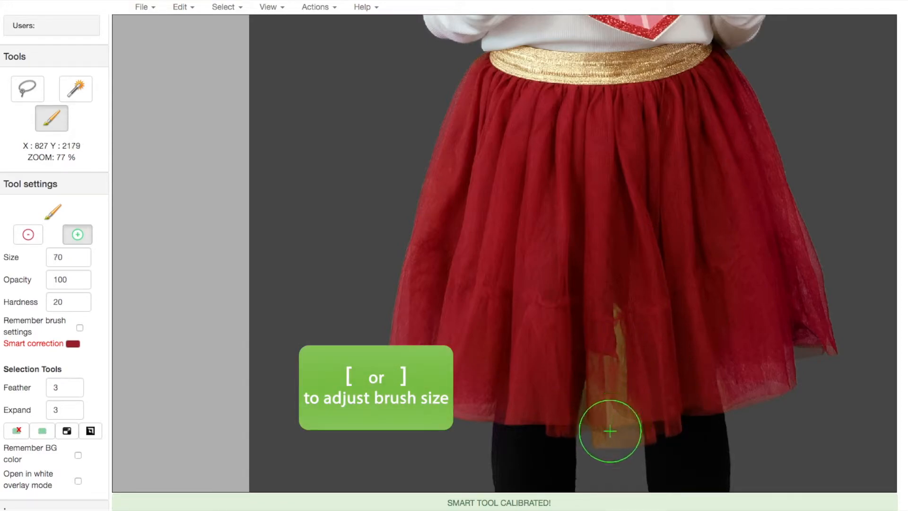
{"action": "mouse_move", "coordinate": [599, 431]}
{"action": "left_mouse_down"}
{"action": "mouse_move", "coordinate": [615, 331]}
{"action": "mouse_move", "coordinate": [622, 435]}
{"action": "mouse_move", "coordinate": [617, 316]}
{"action": "left_mouse_up"}
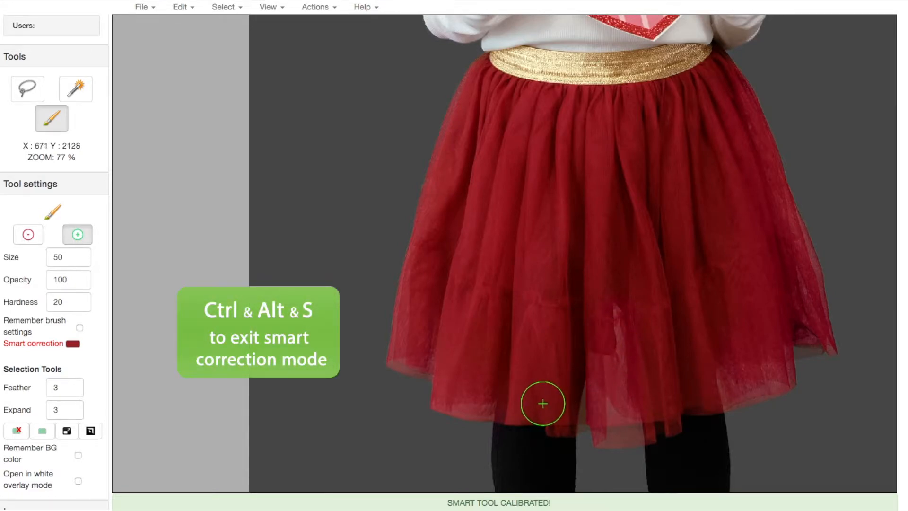
{"action": "key", "text": "ctrl+alt+s"}
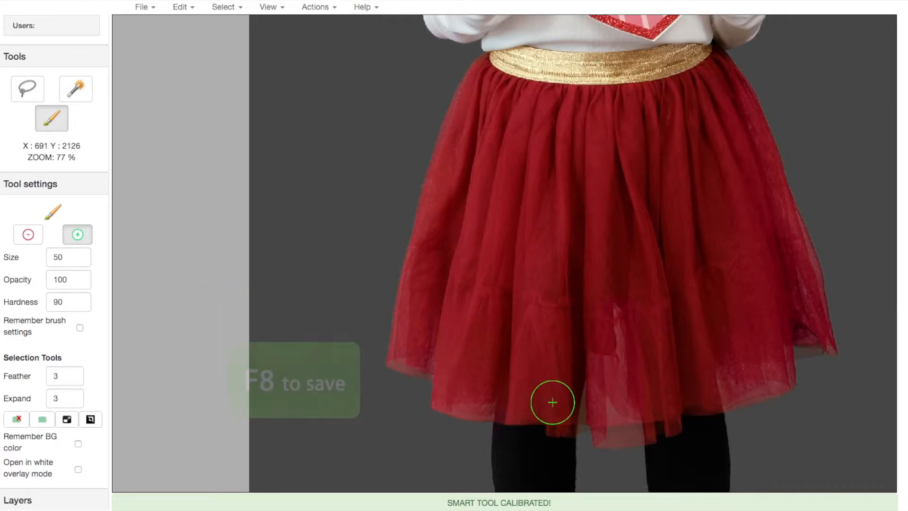
{"action": "key", "text": "F8"}
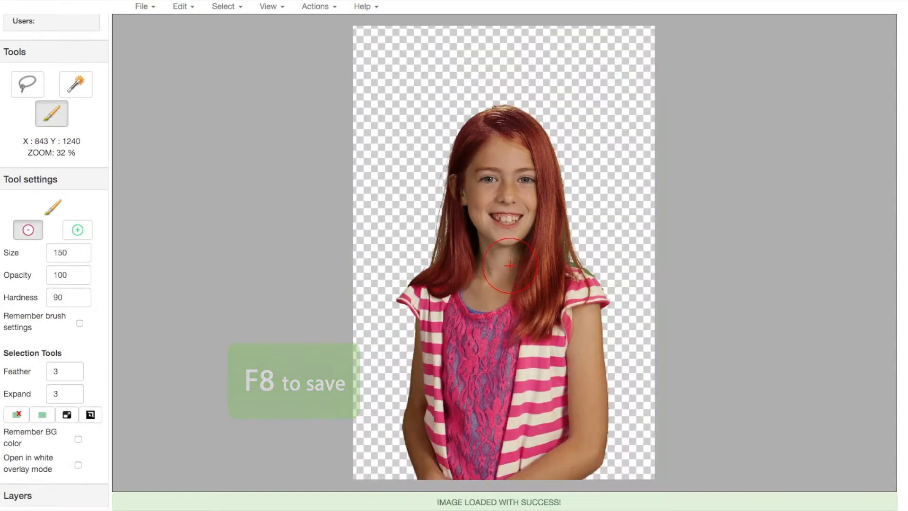
- Change the background colour to black and hide the green around the red-haired girl
{"action": "scroll", "coordinate": [467, 233], "scroll_direction": "up", "scroll_amount": 8}
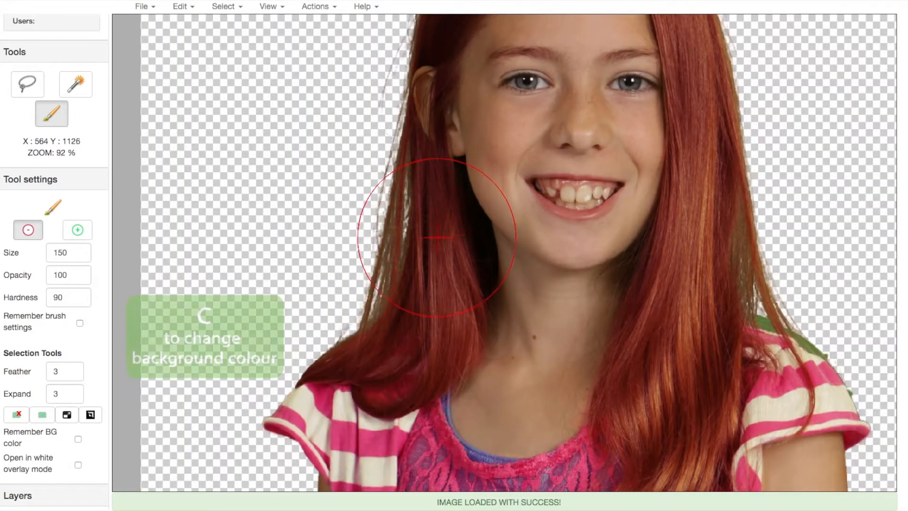
{"action": "key", "text": "c"}
{"action": "scroll", "coordinate": [378, 237], "scroll_direction": "down", "scroll_amount": 3}
{"action": "key", "text": "Delete"}
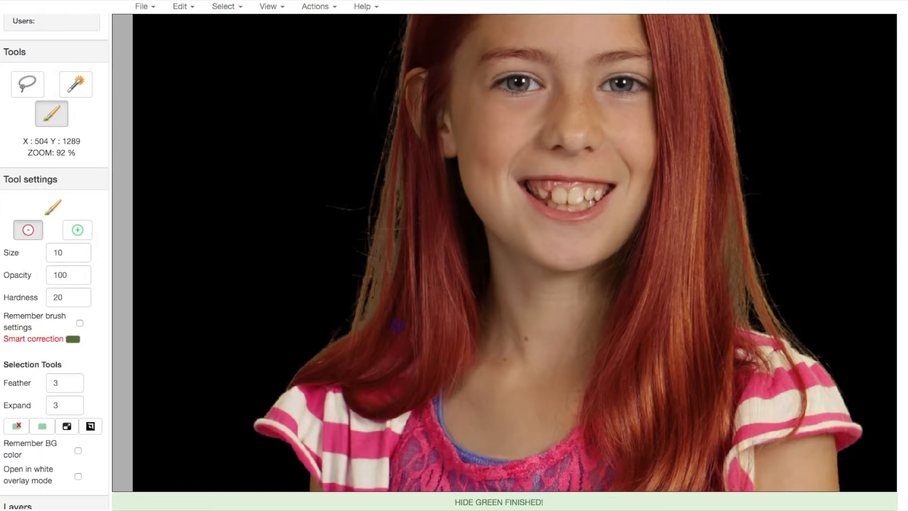
- Calibrate smart correction to the red hair and lasso the outer hair edges on both sides of the face
{"action": "left_click", "coordinate": [397, 324]}
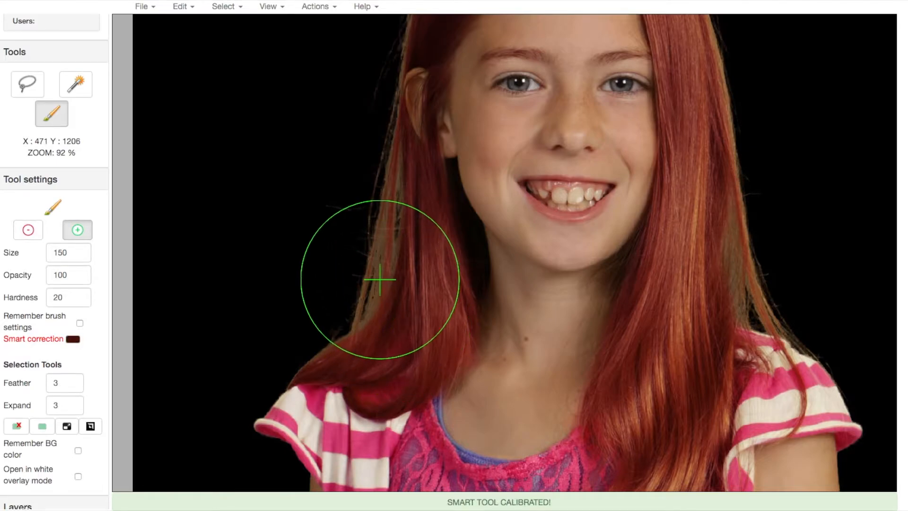
{"action": "key", "text": "l"}
{"action": "mouse_move", "coordinate": [351, 119]}
{"action": "left_mouse_down"}
{"action": "mouse_move", "coordinate": [399, 95]}
{"action": "mouse_move", "coordinate": [414, 213]}
{"action": "mouse_move", "coordinate": [379, 325]}
{"action": "left_mouse_up"}
{"action": "left_click_drag", "start_coordinate": [289, 372], "coordinate": [265, 199]}
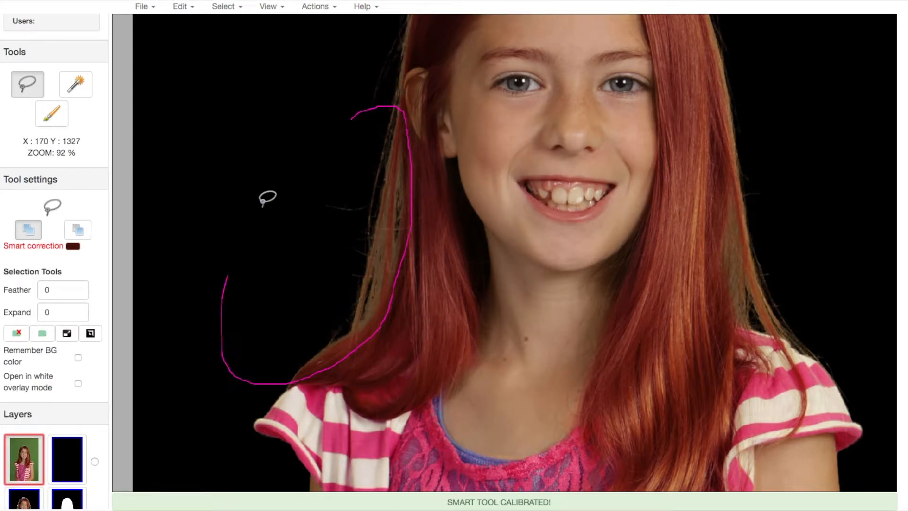
{"action": "mouse_move", "coordinate": [714, 119]}
{"action": "left_mouse_down"}
{"action": "mouse_move", "coordinate": [719, 105]}
{"action": "mouse_move", "coordinate": [815, 192]}
{"action": "mouse_move", "coordinate": [819, 329]}
{"action": "mouse_move", "coordinate": [754, 318]}
{"action": "mouse_move", "coordinate": [720, 234]}
{"action": "left_mouse_up"}
{"action": "left_click_drag", "start_coordinate": [718, 117], "coordinate": [719, 115]}
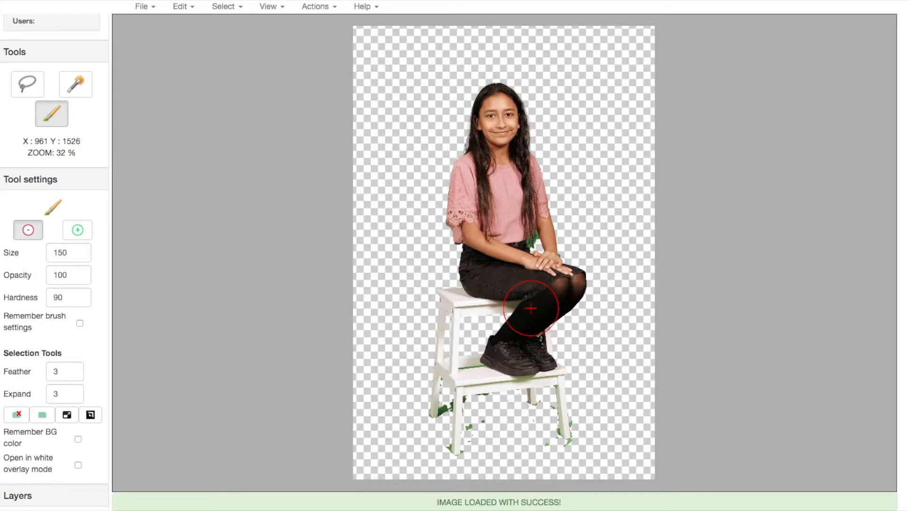
- Hide the green around the step stool and calibrate smart correction to its white paint
{"action": "scroll", "coordinate": [514, 394], "scroll_direction": "up", "scroll_amount": 5}
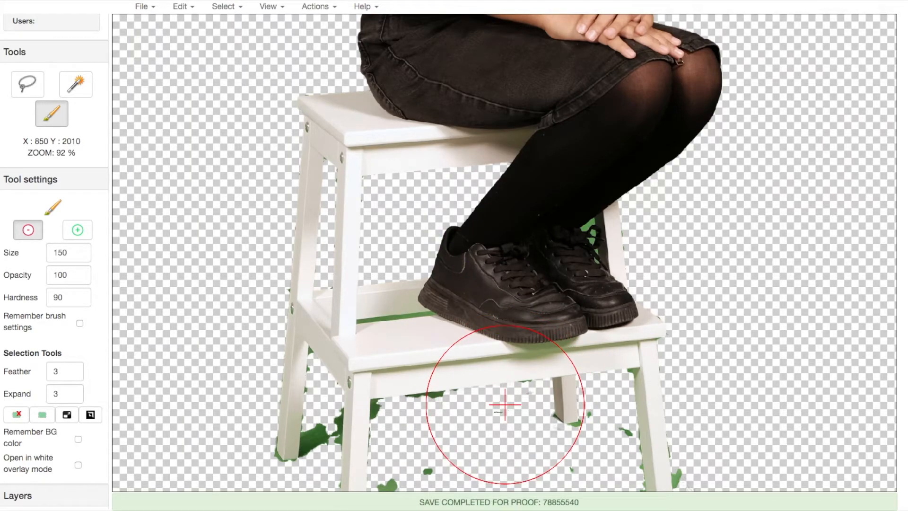
{"action": "key", "text": "Delete"}
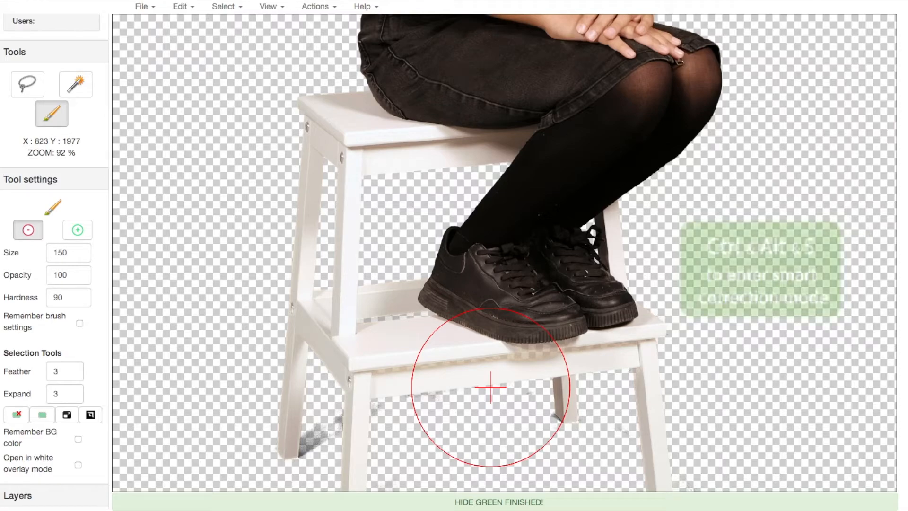
{"action": "key", "text": "ctrl+alt+s"}
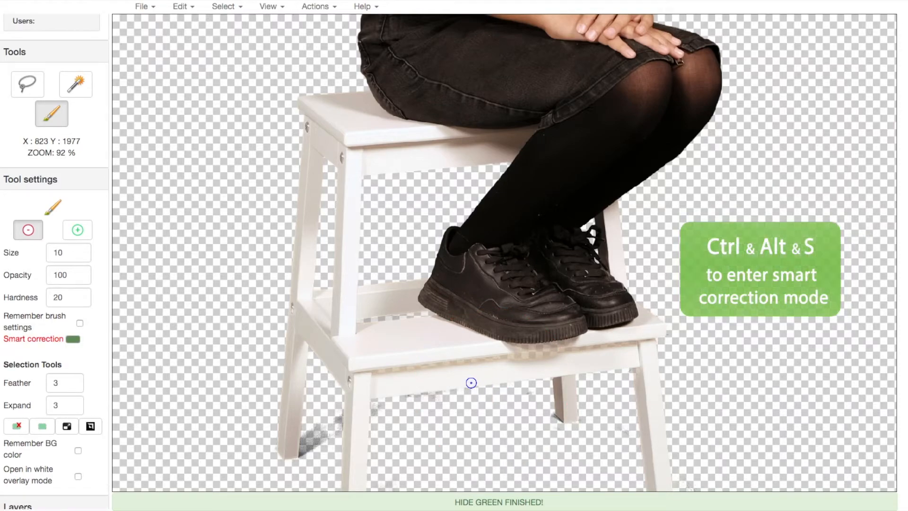
{"action": "left_click", "coordinate": [442, 381]}
- Force opacity on the stool's faded front rail with a size 40 brush and on the leg joint beside it with size 20
{"action": "key", "text": "bracketleft"}
{"action": "key", "text": "bracketleft"}
{"action": "key", "text": "bracketleft"}
{"action": "key", "text": "bracketleft"}
{"action": "key", "text": "bracketleft"}
{"action": "key", "text": "bracketleft"}
{"action": "key", "text": "bracketleft"}
{"action": "key", "text": "bracketleft"}
{"action": "key", "text": "bracketleft"}
{"action": "key", "text": "bracketleft"}
{"action": "key", "text": "bracketleft"}
{"action": "key", "text": "bracketleft"}
{"action": "key", "text": "bracketleft"}
{"action": "key", "text": "bracketleft"}
{"action": "key", "text": "bracketleft"}
{"action": "key", "text": "bracketleft"}
{"action": "key", "text": "bracketleft"}
{"action": "key", "text": "bracketleft"}
{"action": "key", "text": "bracketleft"}
{"action": "key", "text": "bracketleft"}
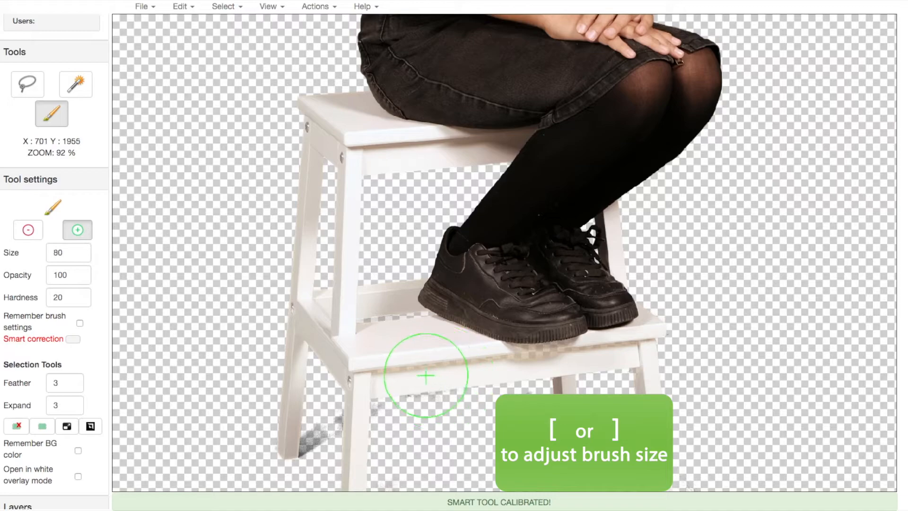
{"action": "key", "text": "9"}
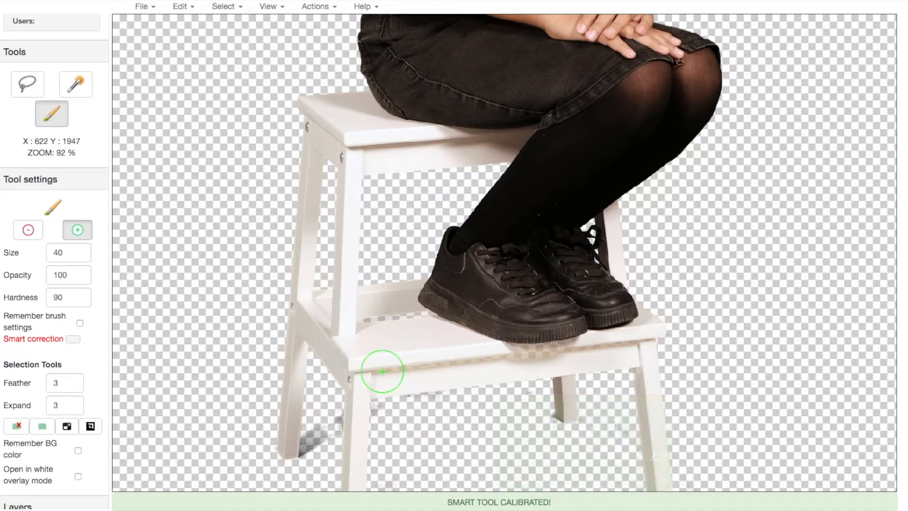
{"action": "left_click_drag", "start_coordinate": [382, 371], "coordinate": [529, 349]}
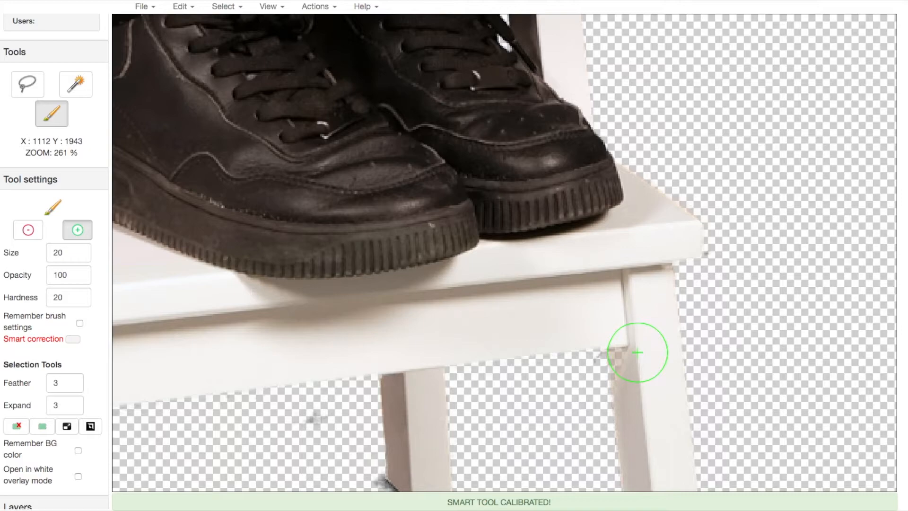
{"action": "left_click_drag", "start_coordinate": [639, 351], "coordinate": [644, 388]}
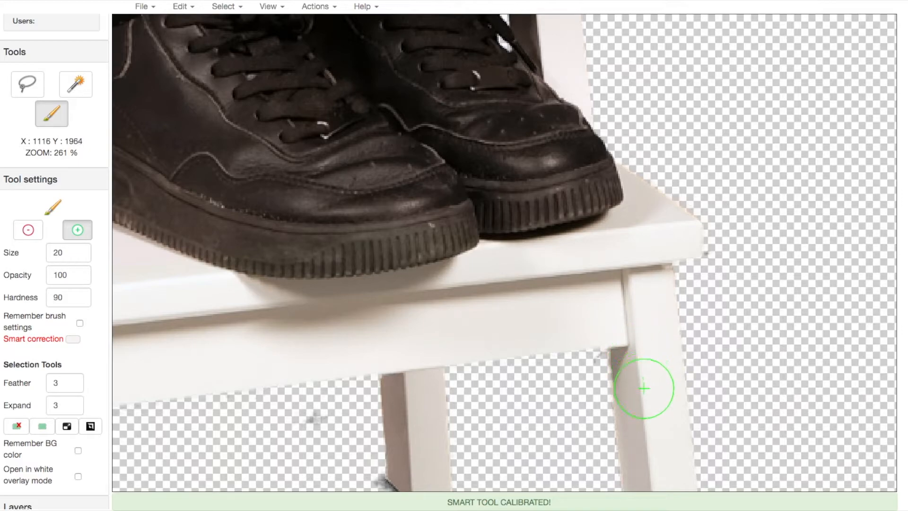
- Switch the correction brush to subtract mode and save the step stool image
{"action": "scroll", "coordinate": [642, 399], "scroll_direction": "down", "scroll_amount": 3}
{"action": "scroll", "coordinate": [462, 266], "scroll_direction": "up", "scroll_amount": 3}
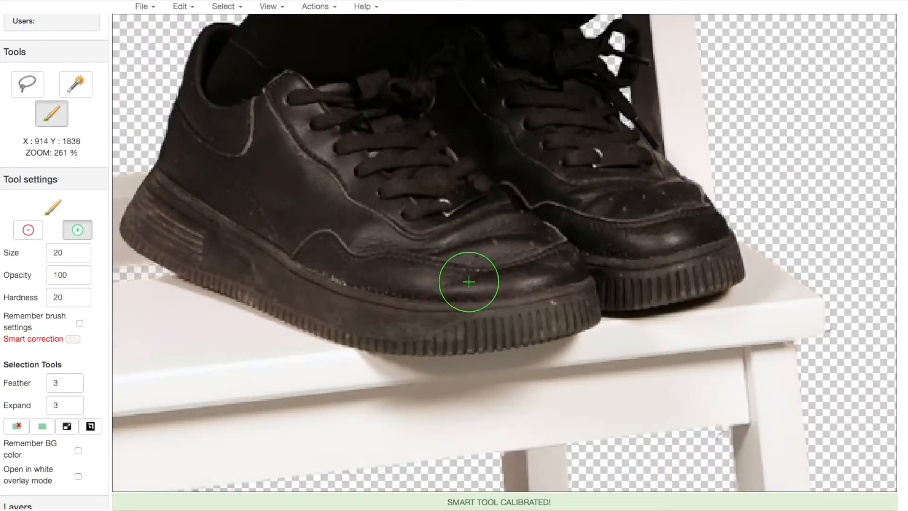
{"action": "key", "text": "alt"}
{"action": "key", "text": "b"}
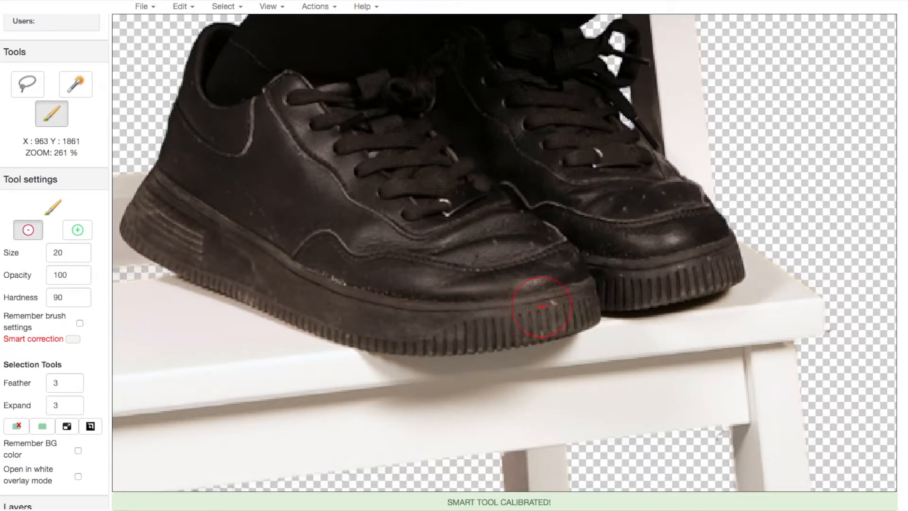
{"action": "key", "text": "F8"}
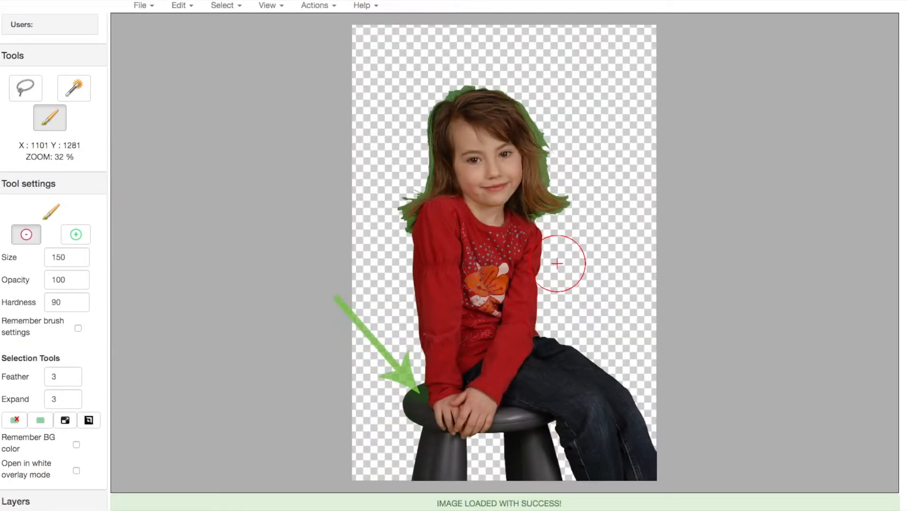
- Lasso around the girl's red sweater in the white overlay view and hide the green around her hair
{"action": "key", "text": "w"}
{"action": "key", "text": "l"}
{"action": "mouse_move", "coordinate": [440, 230]}
{"action": "left_mouse_down"}
{"action": "mouse_move", "coordinate": [516, 214]}
{"action": "mouse_move", "coordinate": [530, 264]}
{"action": "mouse_move", "coordinate": [374, 325]}
{"action": "left_mouse_up"}
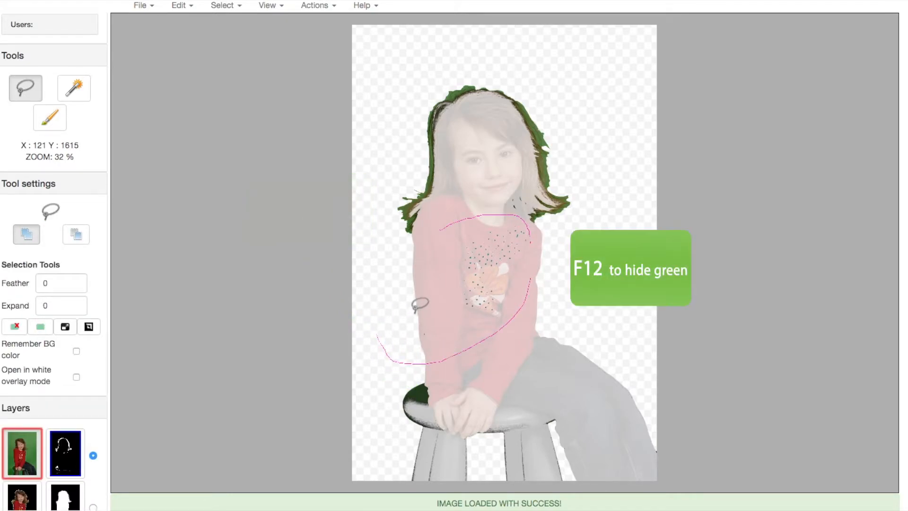
{"action": "key", "text": "b"}
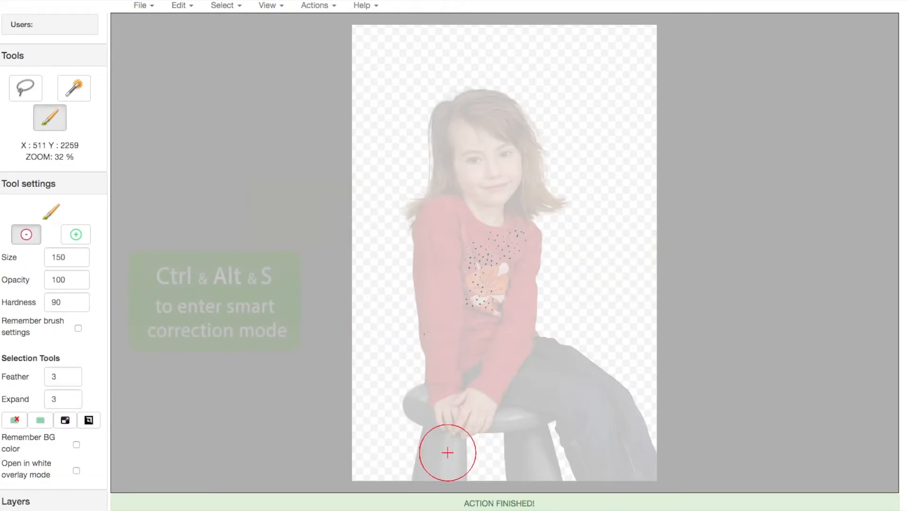
- Enter smart correction mode and calibrate it to the dark grey stool
{"action": "scroll", "coordinate": [440, 461], "scroll_direction": "up", "scroll_amount": 3}
{"action": "left_click_drag", "start_coordinate": [408, 370], "coordinate": [415, 306]}
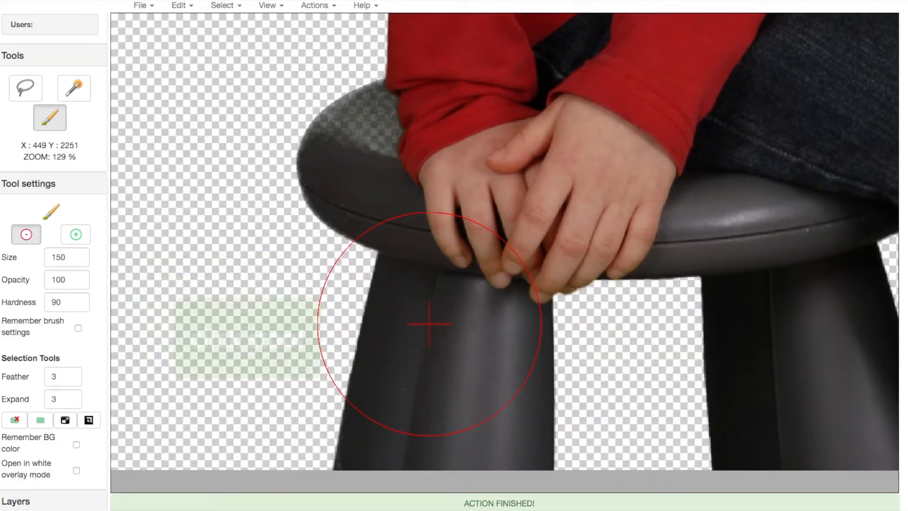
{"action": "key", "text": "ctrl+alt+s"}
{"action": "left_click", "coordinate": [413, 326]}
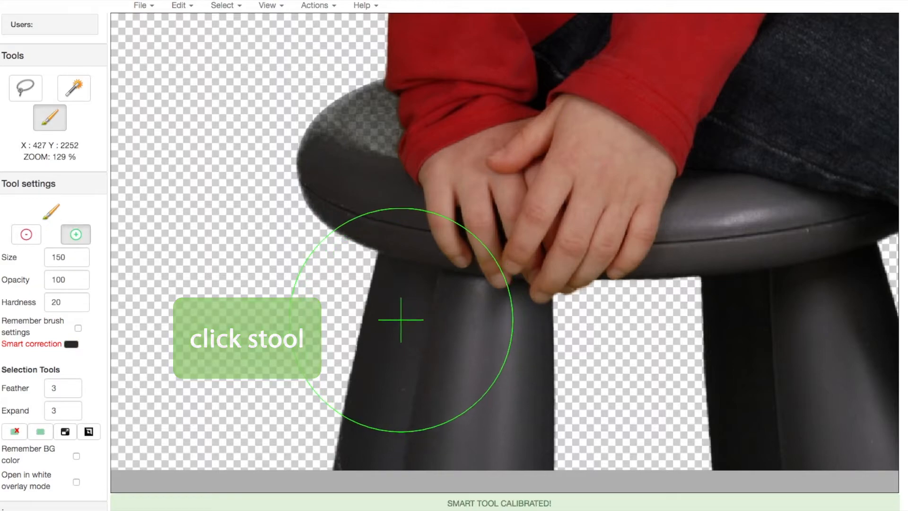
- Select the stool's faded seat and adjoining front leg with the contiguous wand at tolerance 20, and force their opacity
{"action": "key", "text": "w"}
{"action": "left_click", "coordinate": [368, 178]}
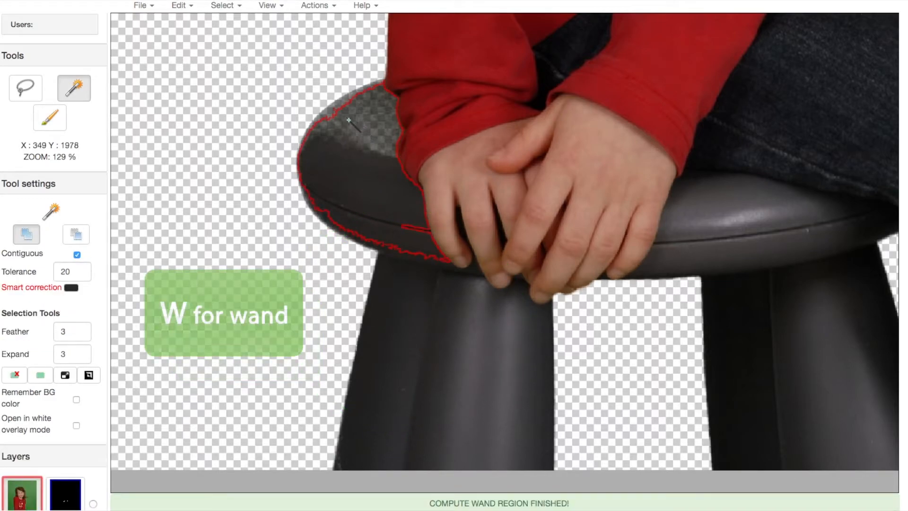
{"action": "left_click", "coordinate": [388, 259]}
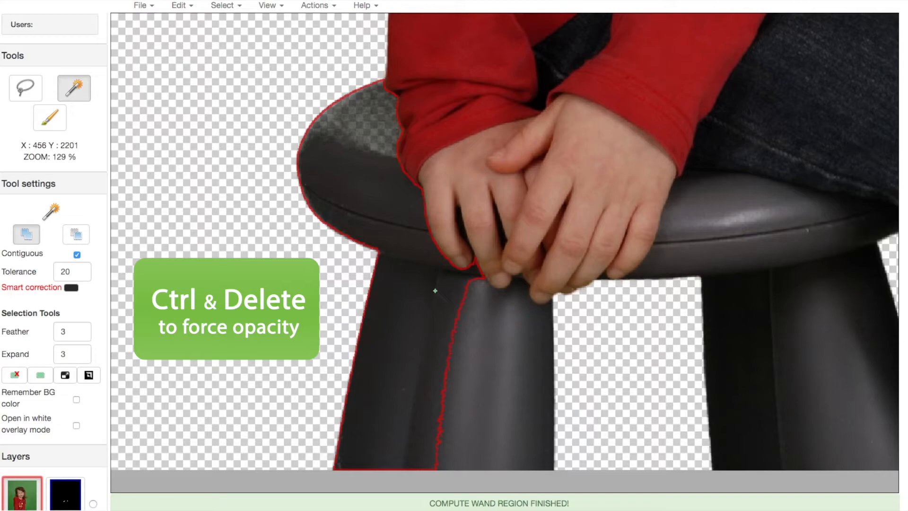
{"action": "key", "text": "ctrl+Delete"}
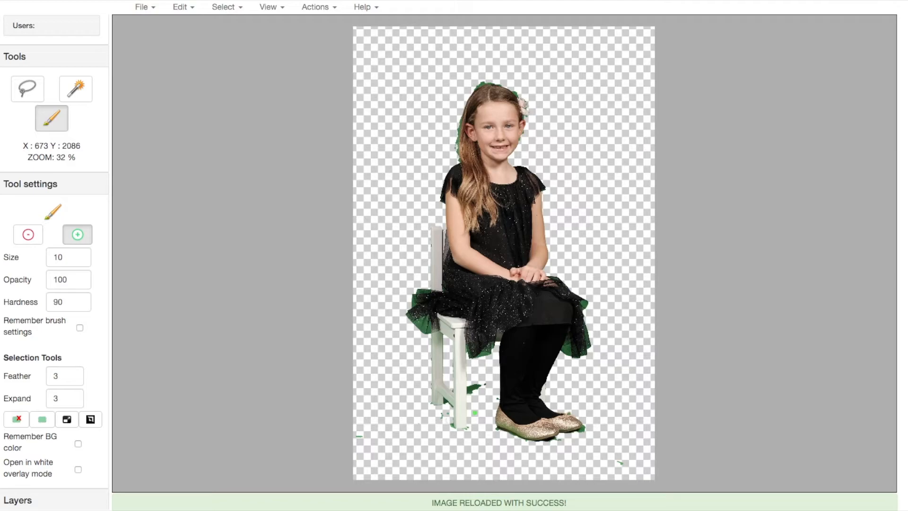
- Hide the green around the black tulle dress and white chair, and enter smart correction mode
{"action": "scroll", "coordinate": [436, 353], "scroll_direction": "up", "scroll_amount": 5}
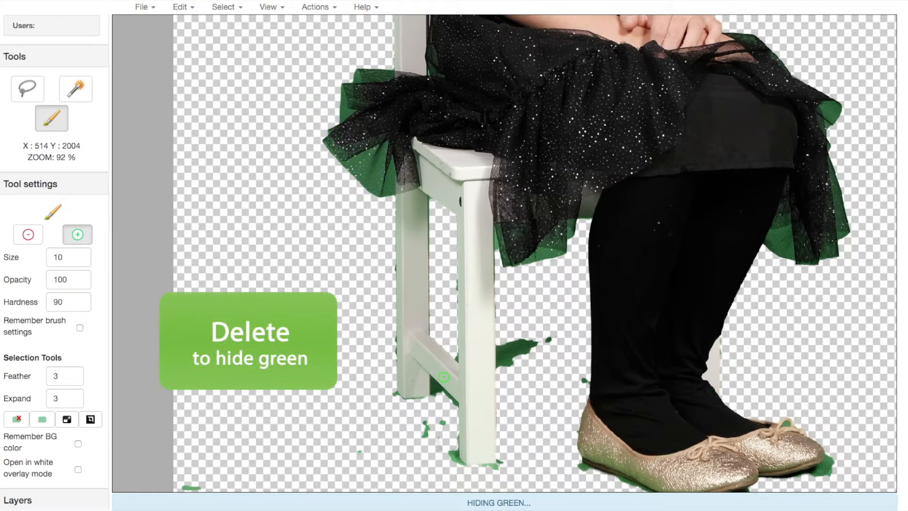
{"action": "key", "text": "Delete"}
{"action": "key", "text": "ctrl+alt+s"}
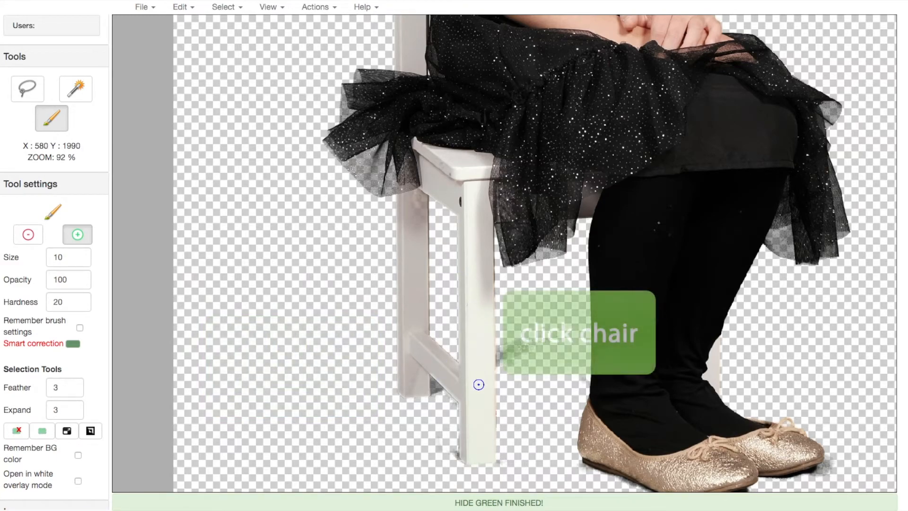
- Calibrate smart correction to the white chair and force opacity along its rear leg below the tulle with a size 25 brush
{"action": "scroll", "coordinate": [409, 227], "scroll_direction": "up", "scroll_amount": 5}
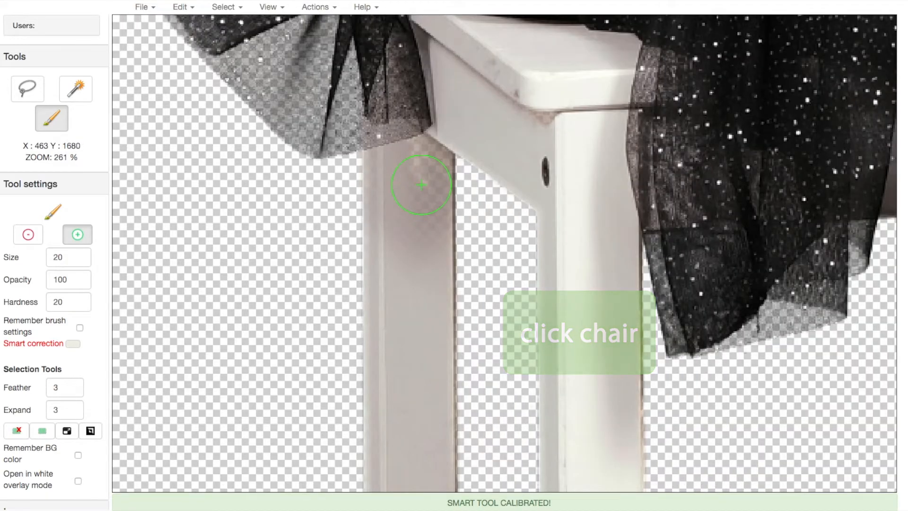
{"action": "left_click_drag", "start_coordinate": [418, 162], "coordinate": [412, 190]}
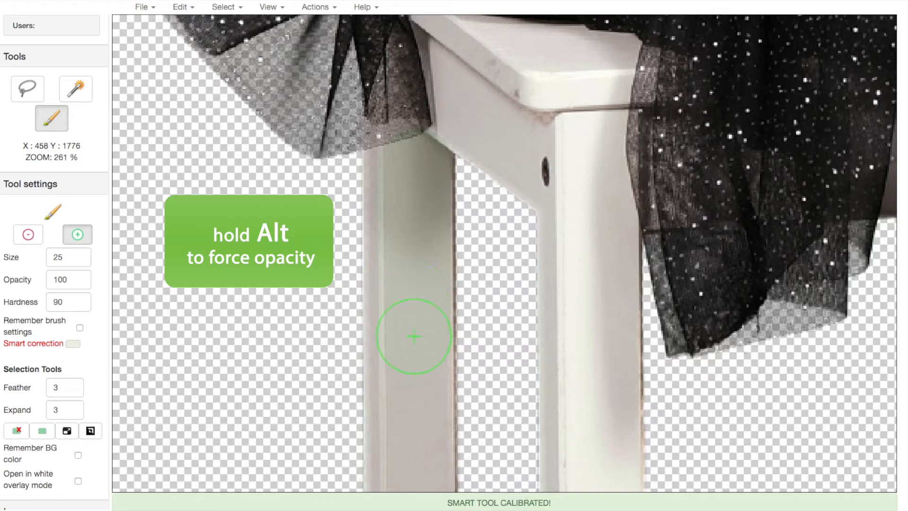
{"action": "mouse_move", "coordinate": [405, 189]}
{"action": "left_mouse_down"}
{"action": "mouse_move", "coordinate": [405, 85]}
{"action": "mouse_move", "coordinate": [431, 44]}
{"action": "left_mouse_up"}
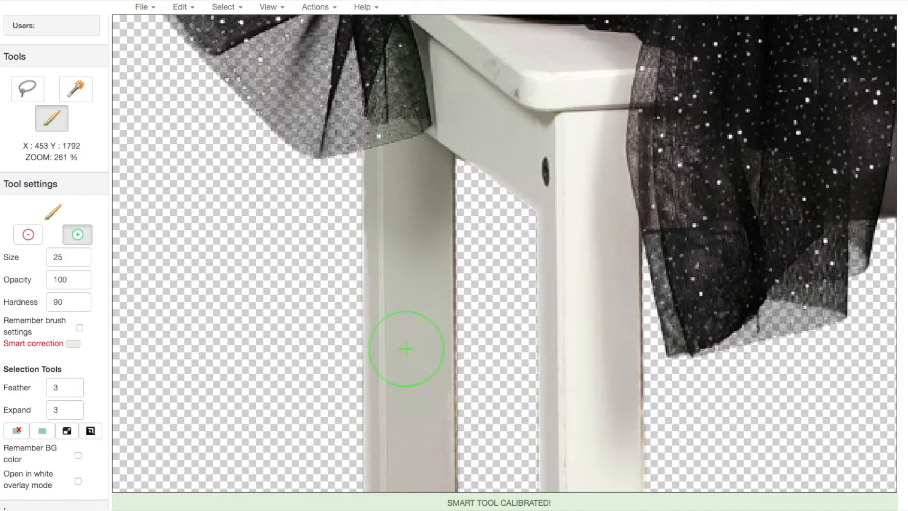
- Adjust the smart correction colour on the white chair's rear leg by reducing and enhancing it, and lock in the colour change
{"action": "scroll", "coordinate": [406, 349], "scroll_direction": "down", "scroll_amount": 5}
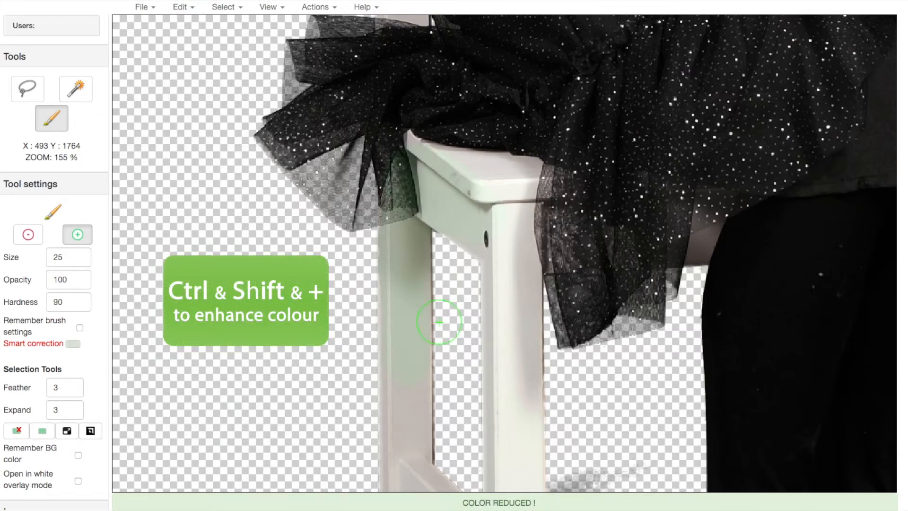
{"action": "key", "text": "ctrl+shift+minus"}
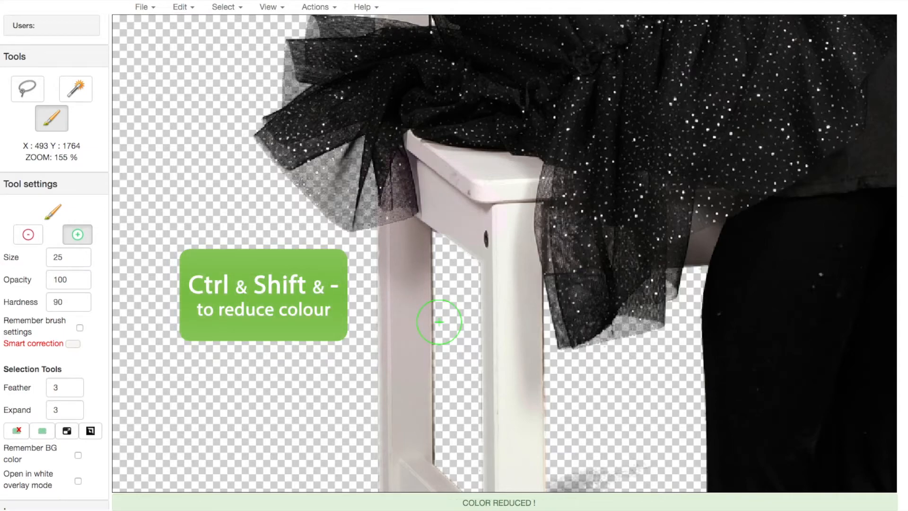
{"action": "key", "text": "ctrl+shift+plus"}
{"action": "scroll", "coordinate": [423, 306], "scroll_direction": "down", "scroll_amount": 3}
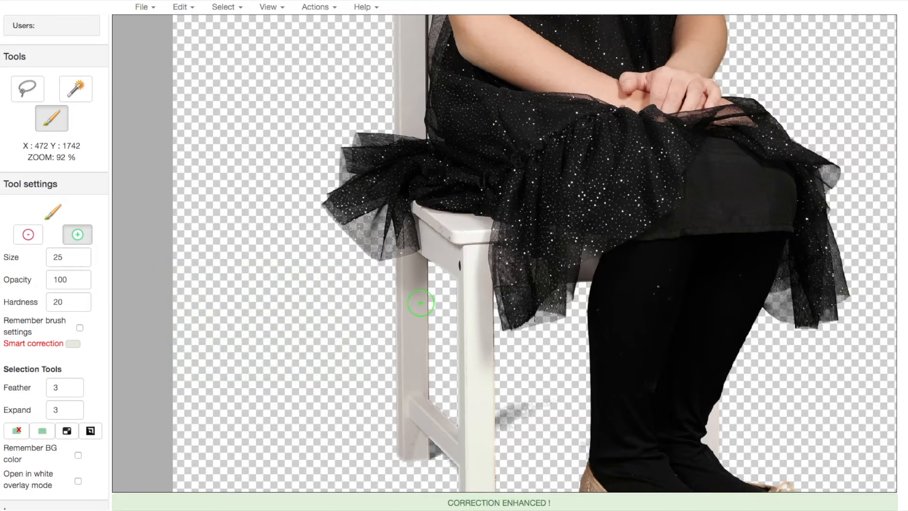
{"action": "key", "text": "shift+d"}
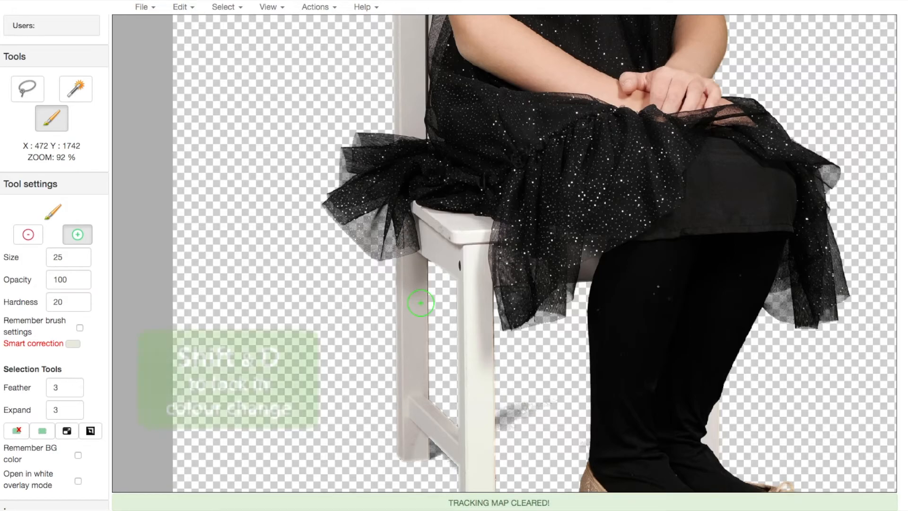
- Sample a new smart correction colour from the metallic surface of the front gold shoe
{"action": "left_click_drag", "start_coordinate": [597, 343], "coordinate": [405, 210]}
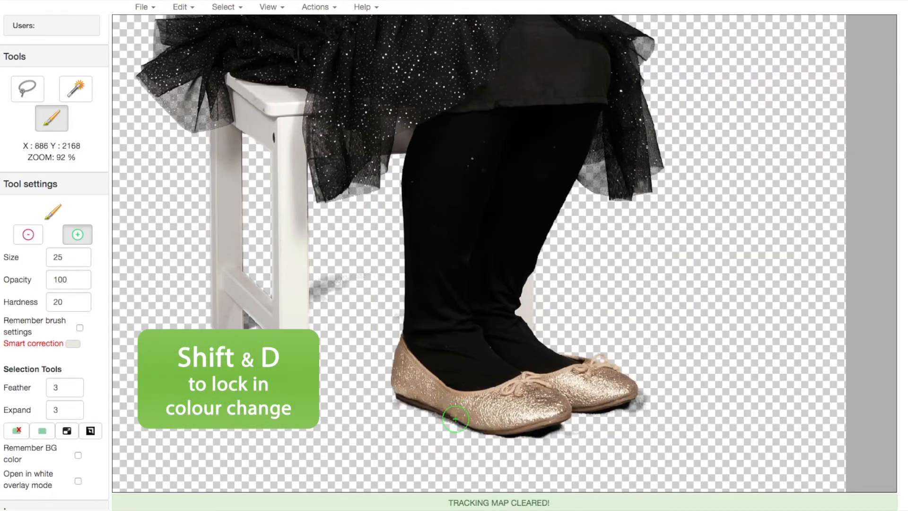
{"action": "scroll", "coordinate": [458, 419], "scroll_direction": "up", "scroll_amount": 3}
{"action": "scroll", "coordinate": [482, 401], "scroll_direction": "up", "scroll_amount": 3}
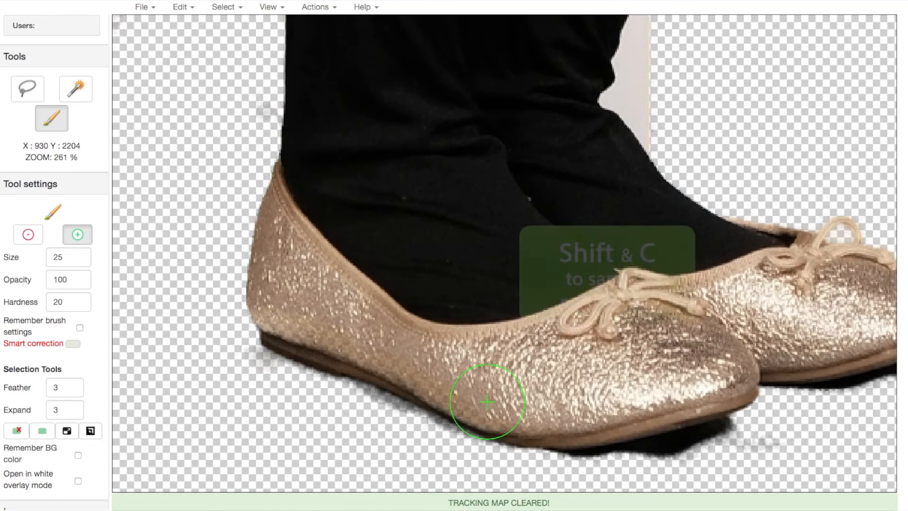
{"action": "key", "text": "shift+c"}
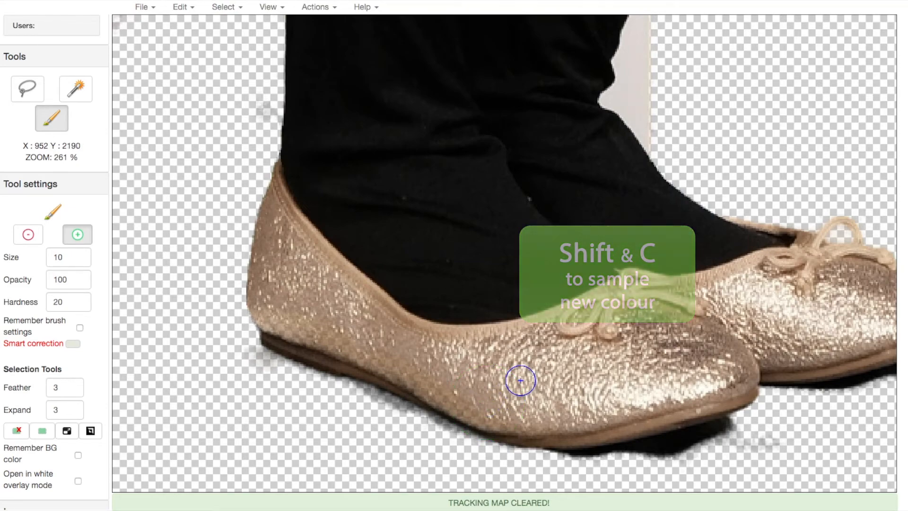
{"action": "left_click", "coordinate": [521, 380]}
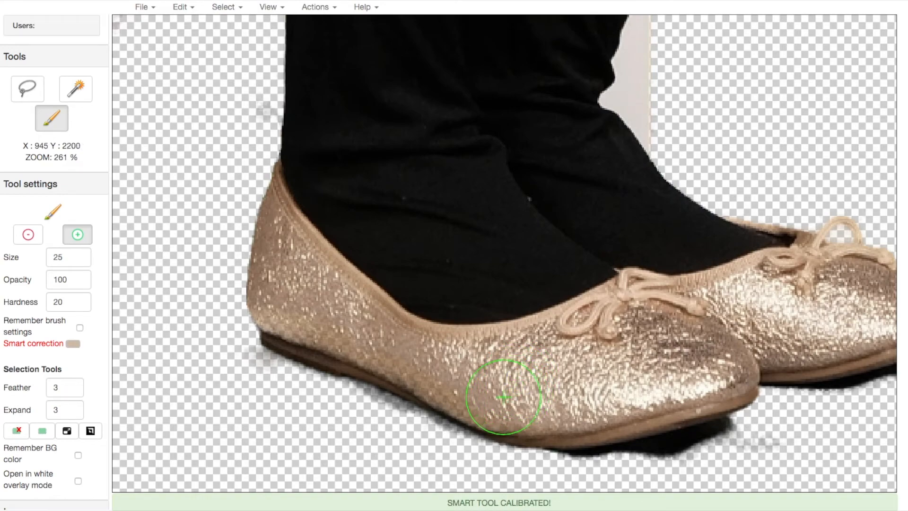
- Correct the front gold shoe with a size 10 brush at hardness 20 and enhance its colour
{"action": "key", "text": "alt"}
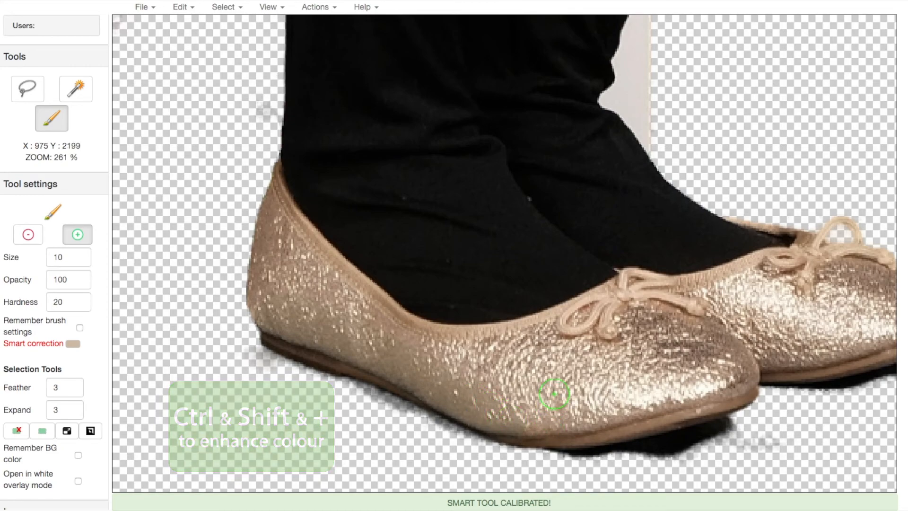
{"action": "key", "text": "ctrl+shift+plus"}
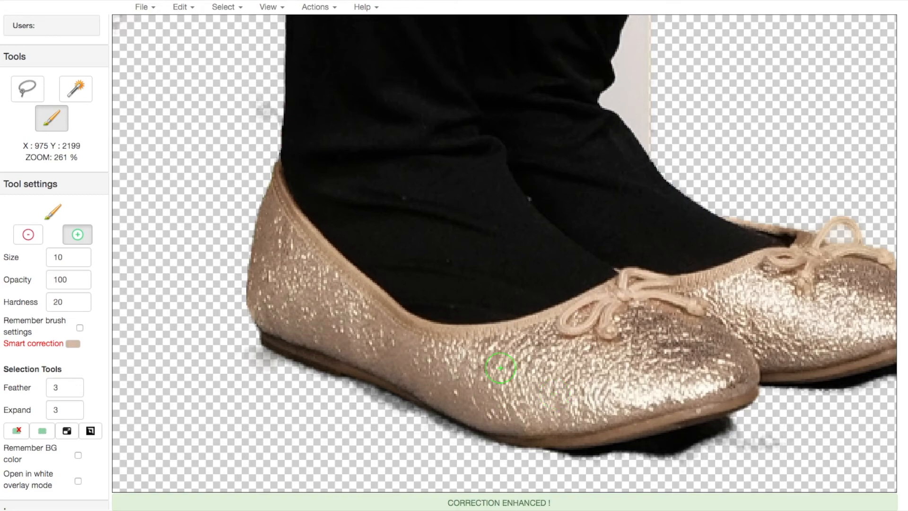
{"action": "scroll", "coordinate": [504, 369], "scroll_direction": "down", "scroll_amount": 3}
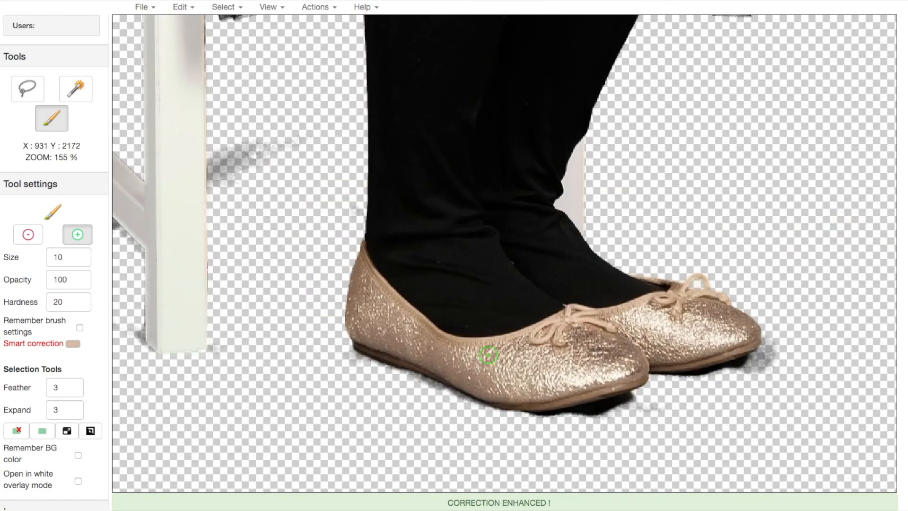
{"action": "scroll", "coordinate": [488, 355], "scroll_direction": "down", "scroll_amount": 4}
{"action": "scroll", "coordinate": [300, 160], "scroll_direction": "up", "scroll_amount": 4}
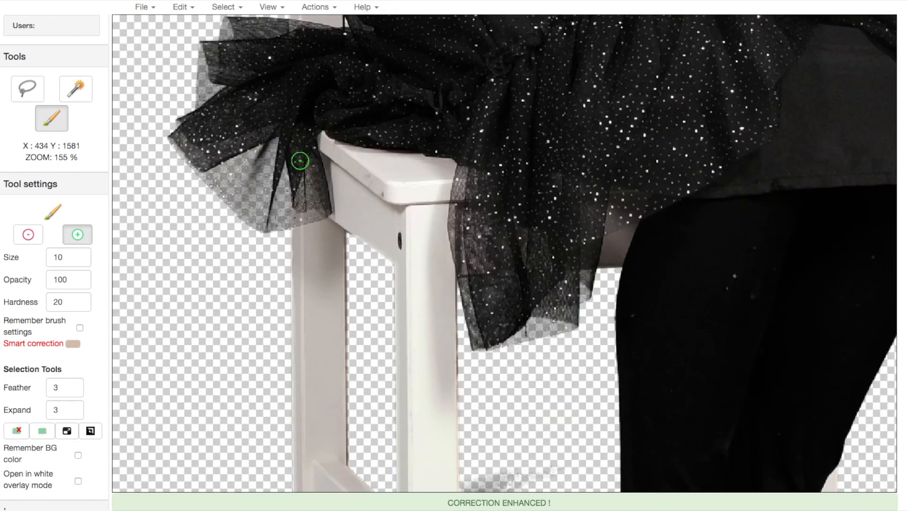